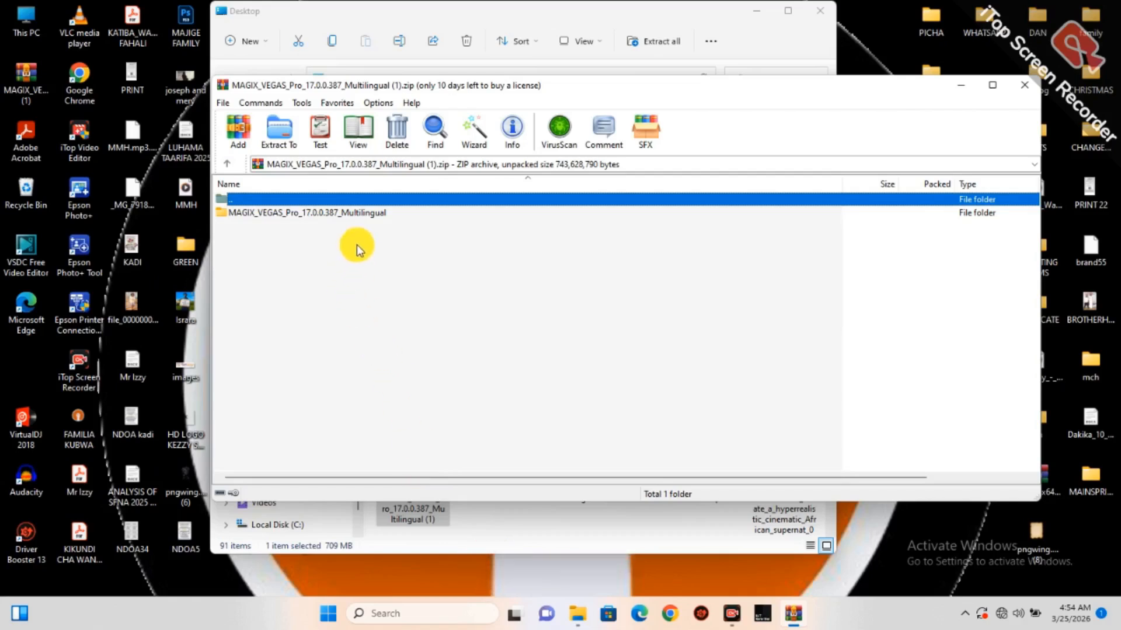
- Open the MAGIX_VEGAS_Pro_17.0.0.387_Multilingual folder in the archive and launch the VEGAS_Pro_17.0.0.387.exe installer
click(299, 222)
double_click(294, 215)
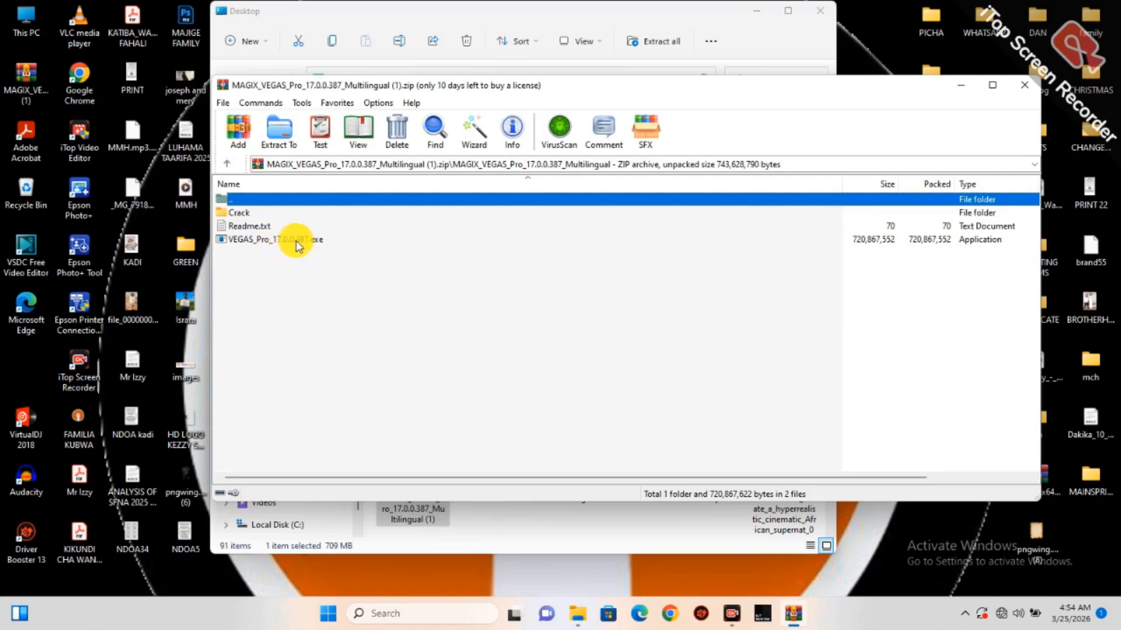
click(298, 242)
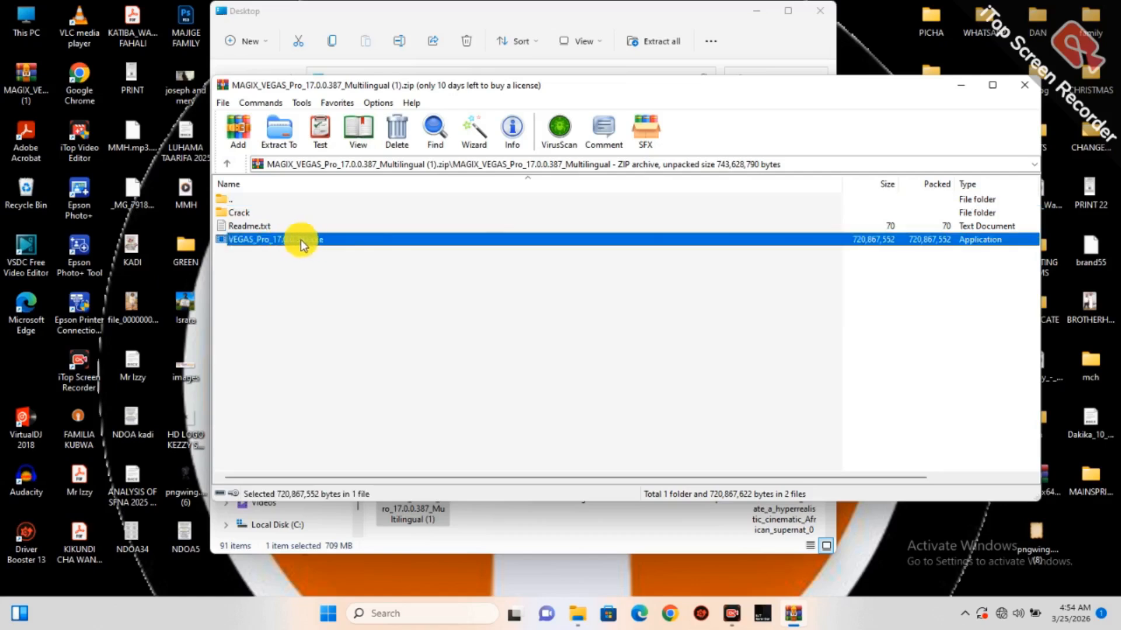
double_click(288, 244)
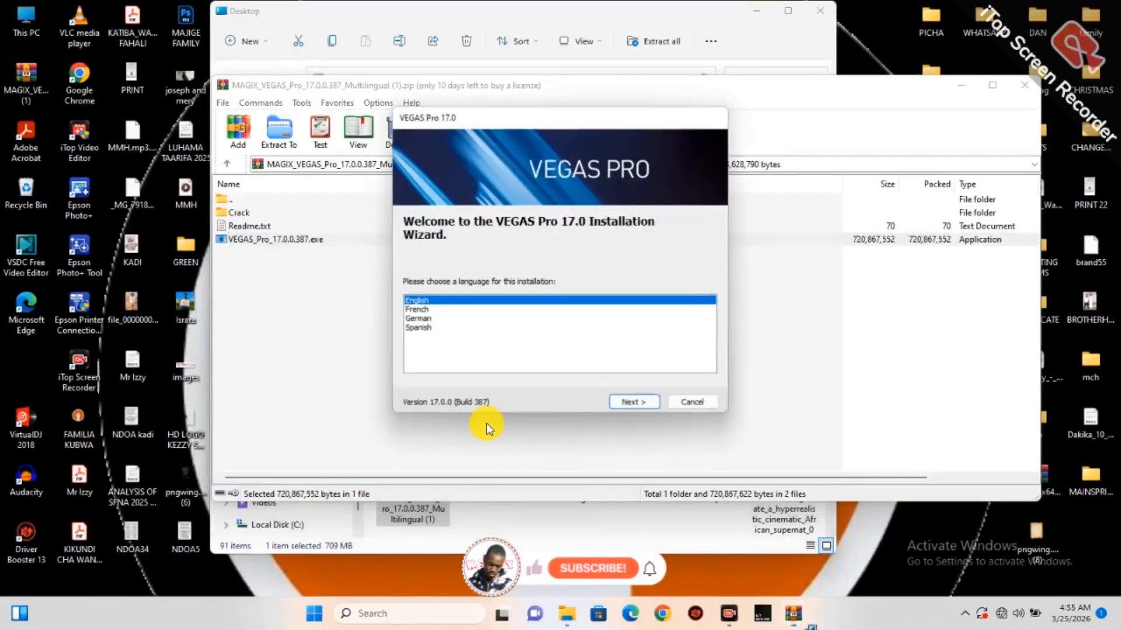
- Install VEGAS Pro 17.0 in English in the default folder, accepting the license agreement and creating a desktop shortcut
click(629, 404)
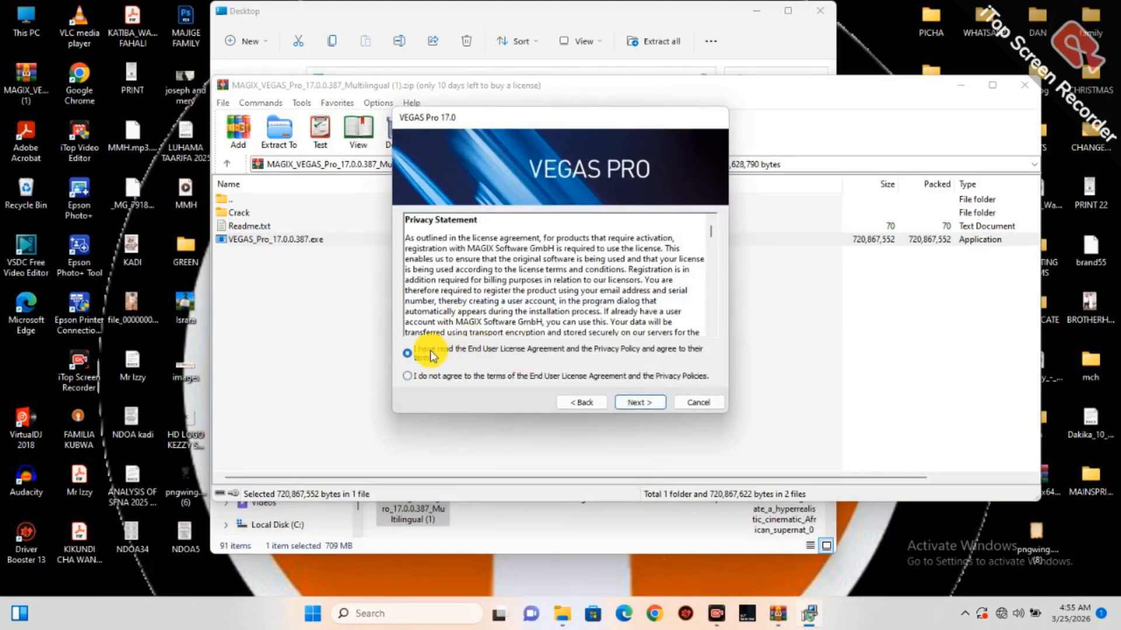
click(637, 404)
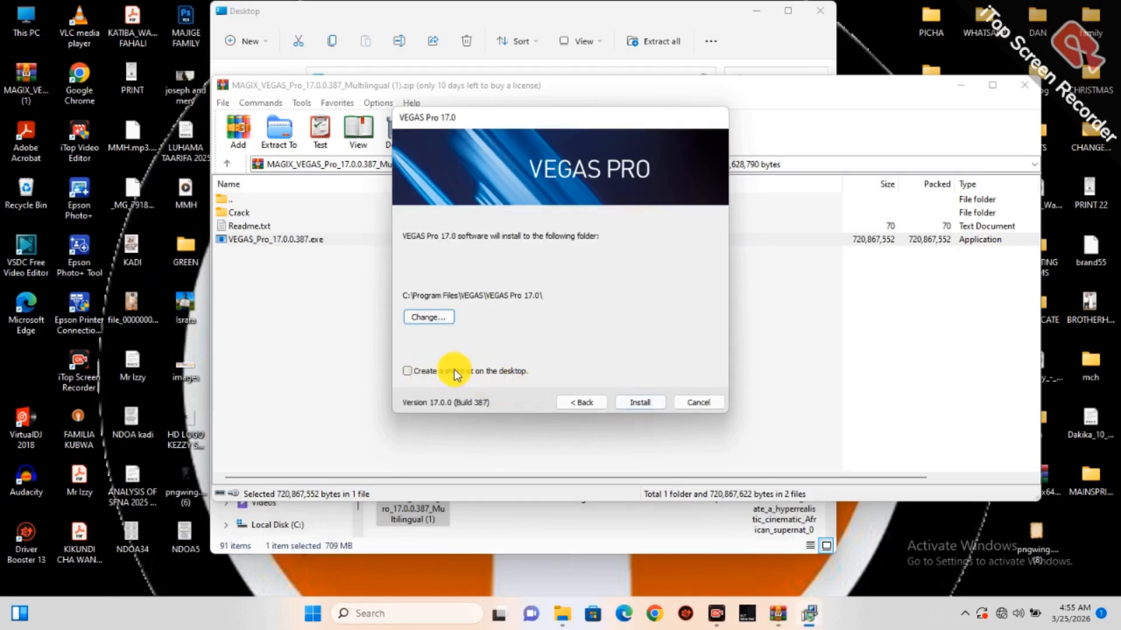
click(415, 371)
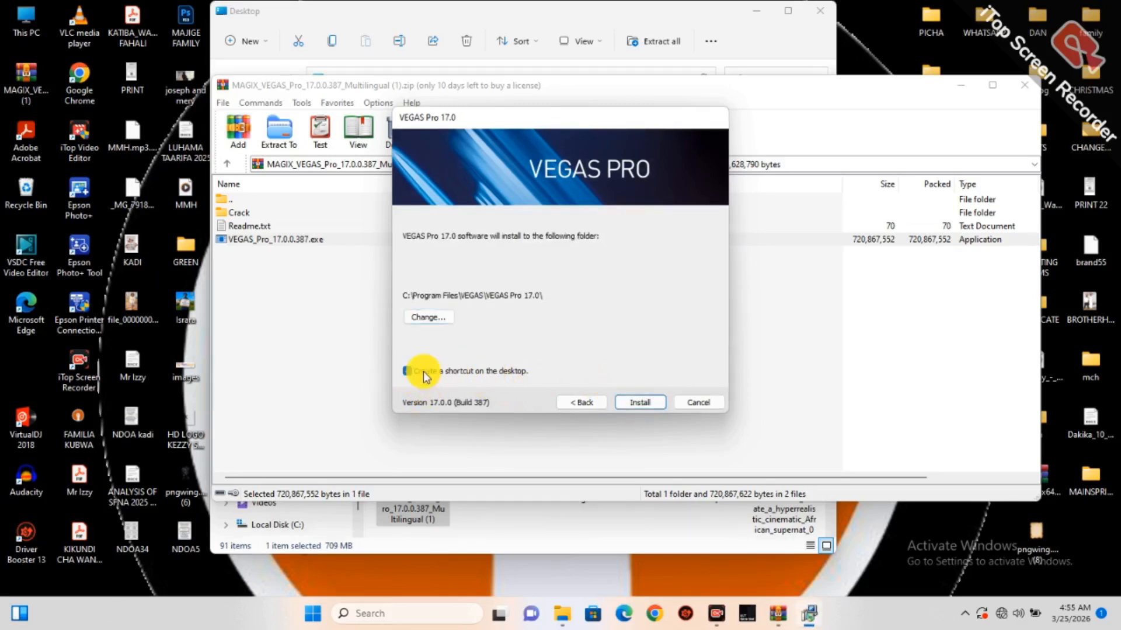
click(639, 403)
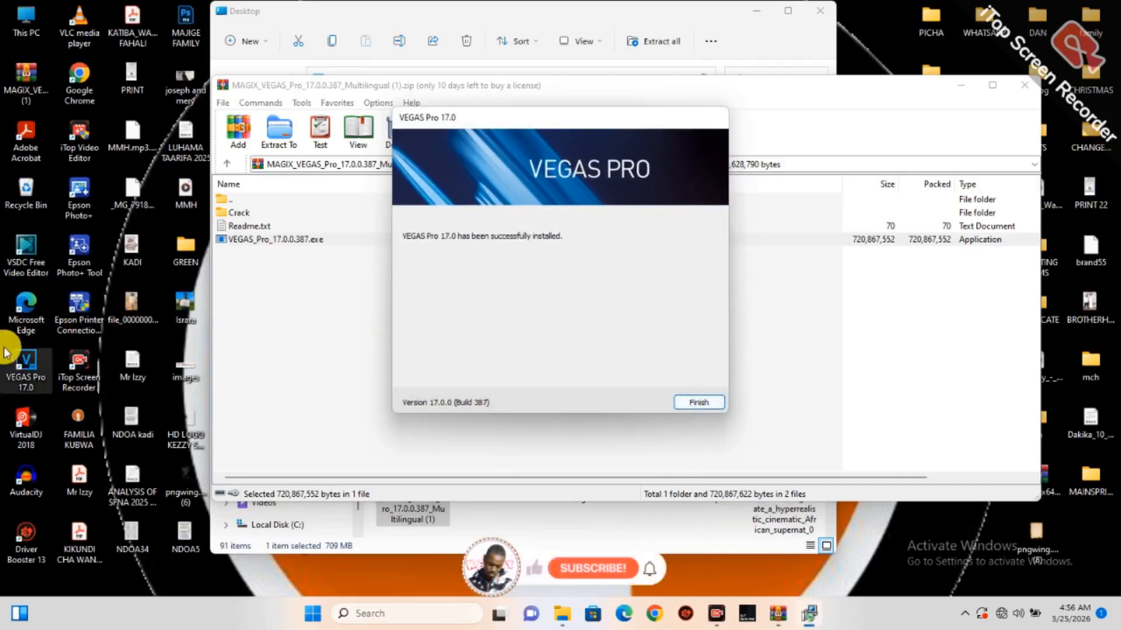
click(698, 402)
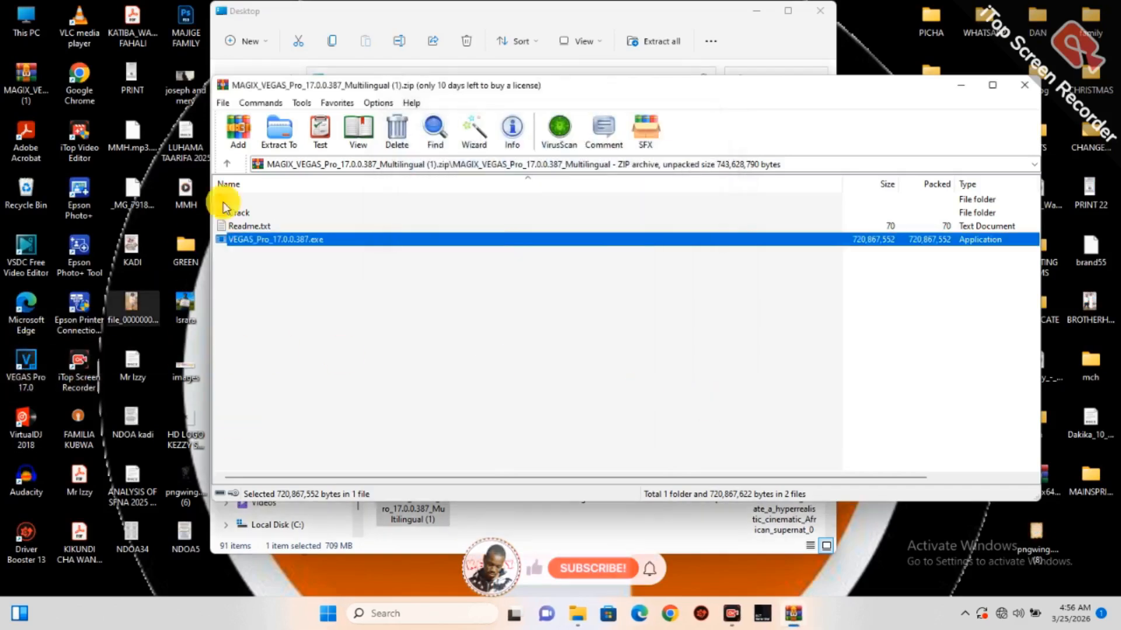
- Open the Crack folder in the archive and select the Protein folder and vegas170.exe
drag(387, 85, 392, 64)
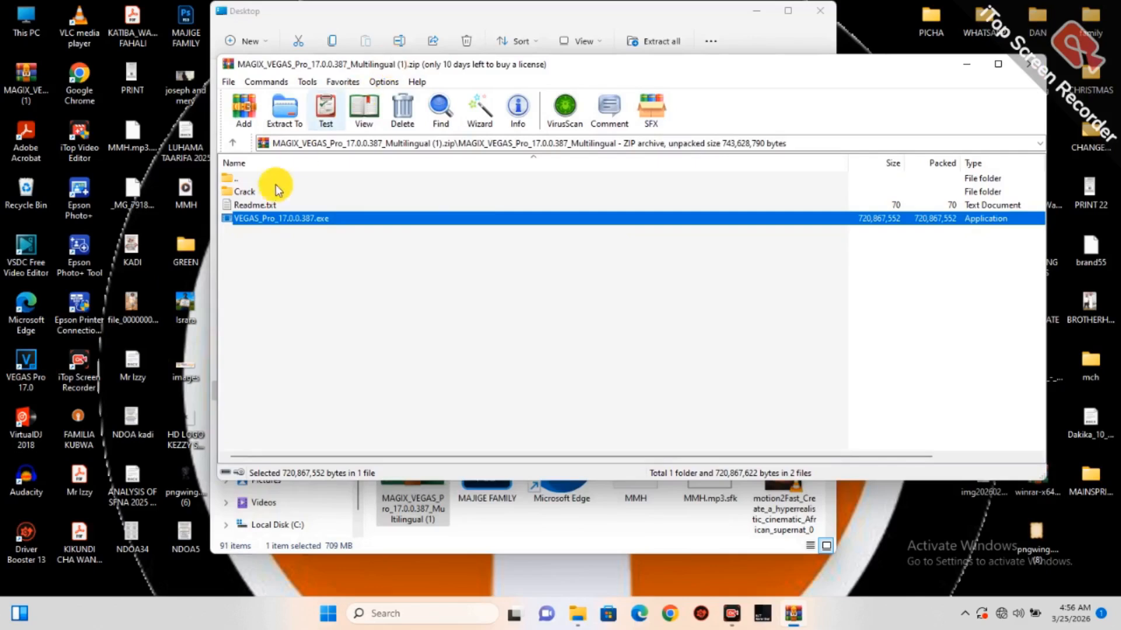
click(246, 195)
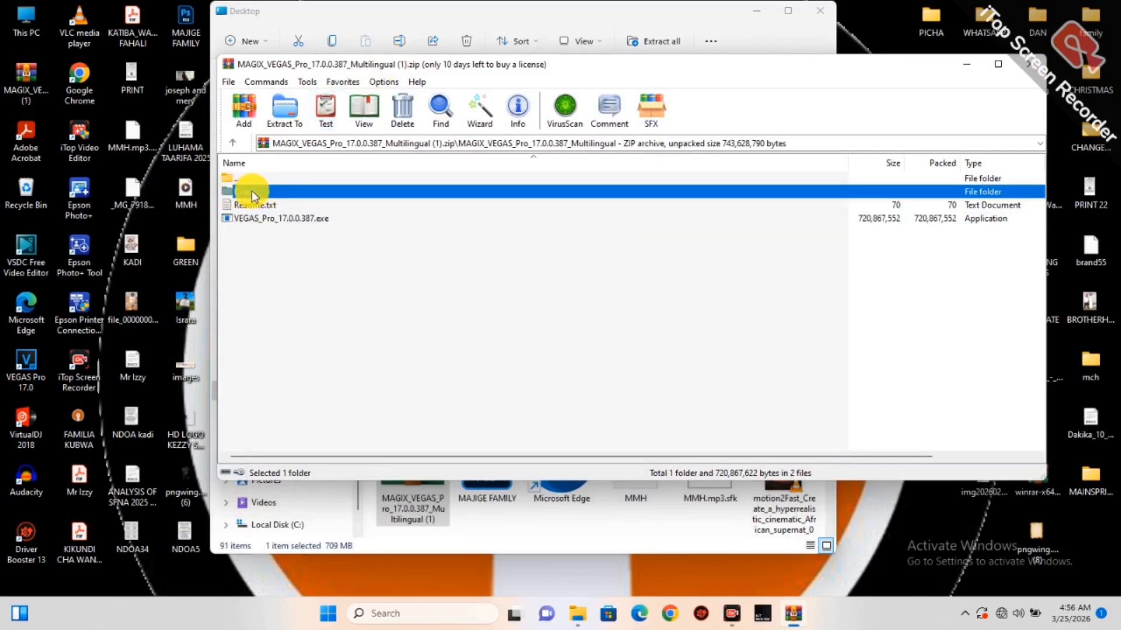
double_click(251, 192)
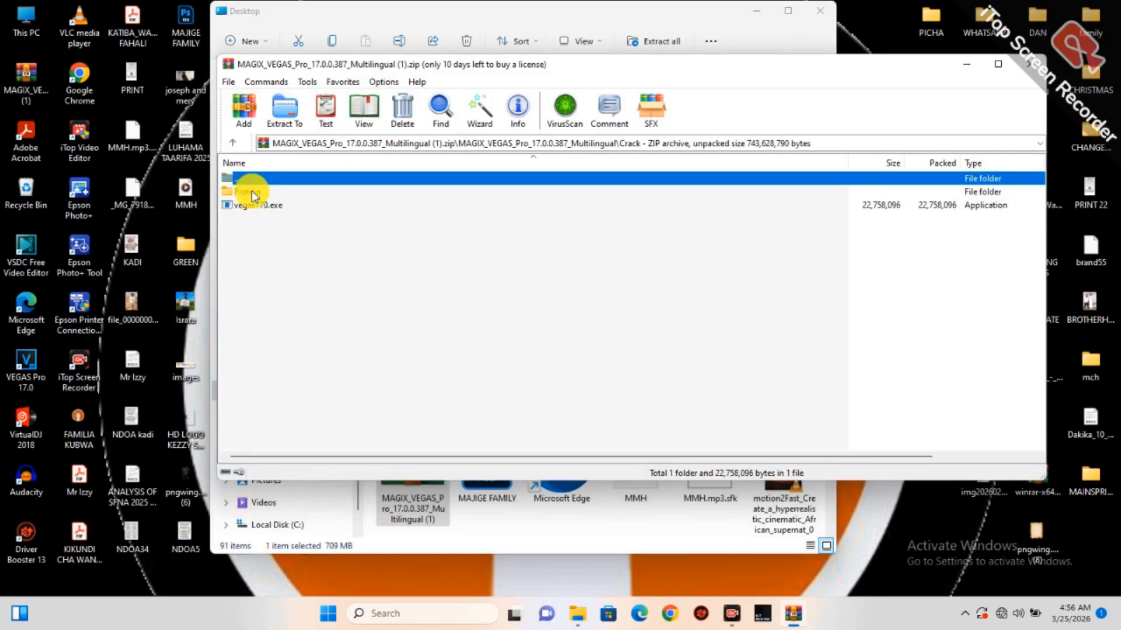
drag(250, 232, 258, 201)
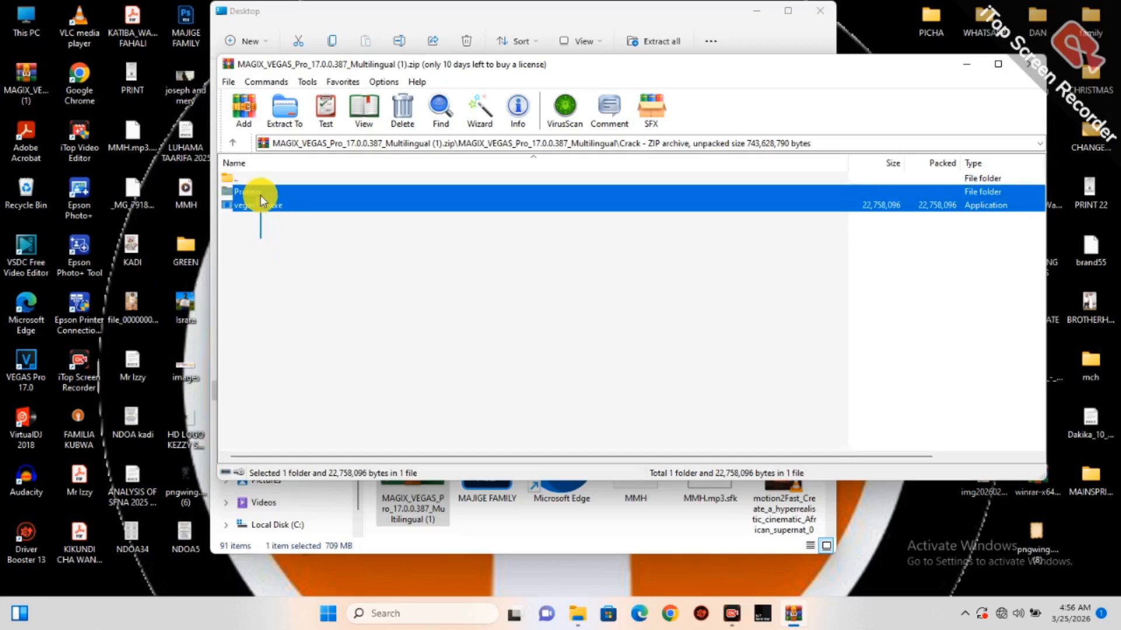
- Open the VEGAS Pro 17.0 installation folder from the properties of its desktop shortcut
click(33, 378)
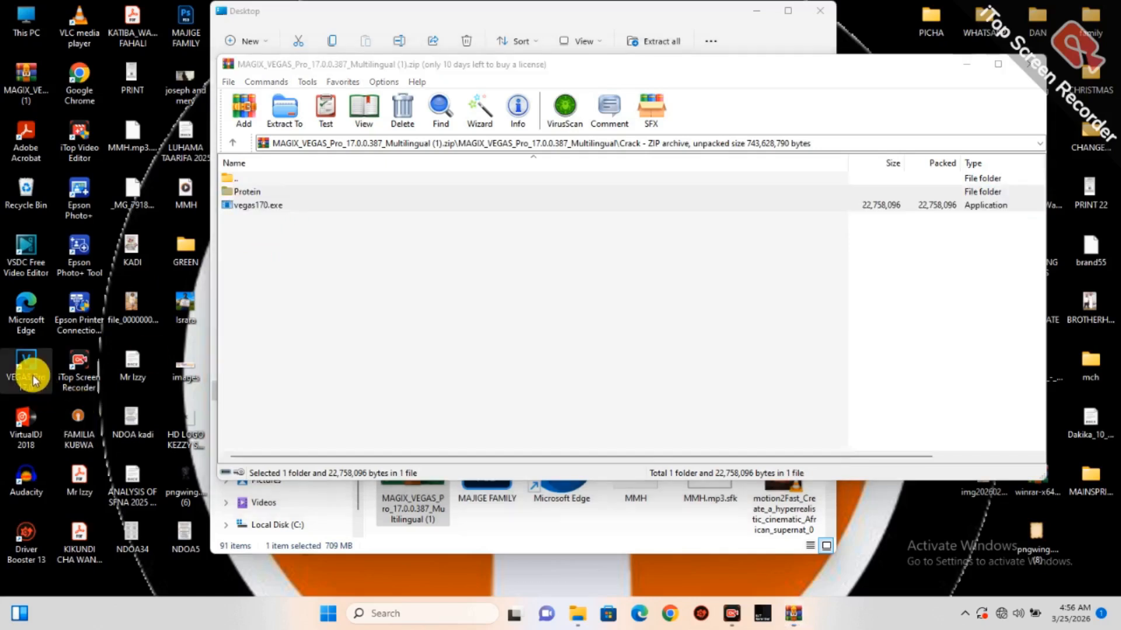
right_click(33, 380)
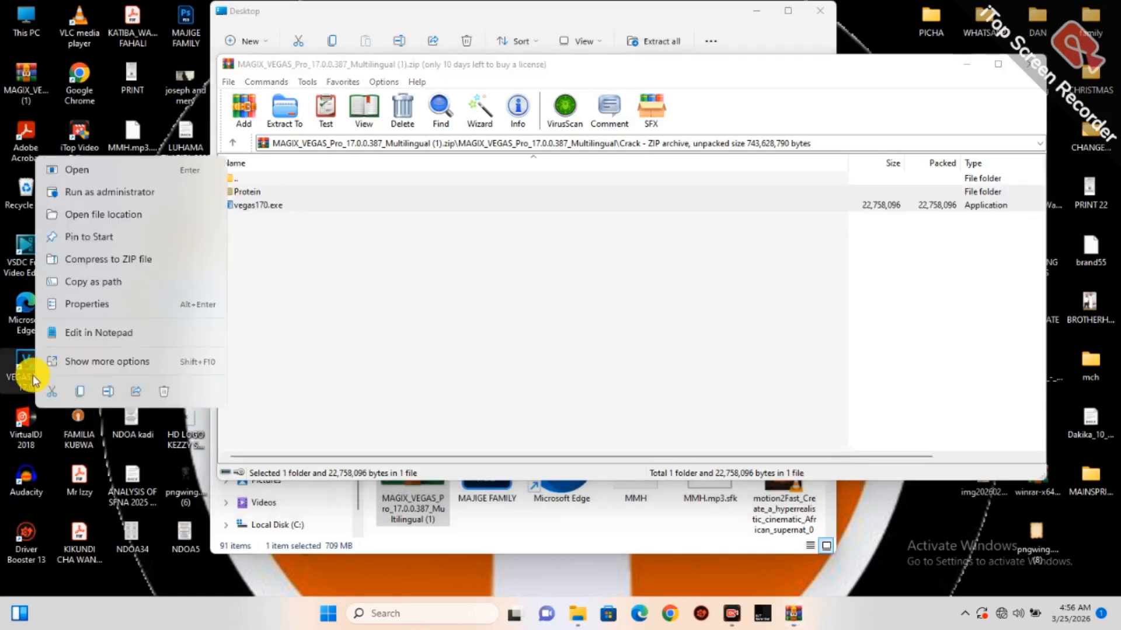
click(97, 362)
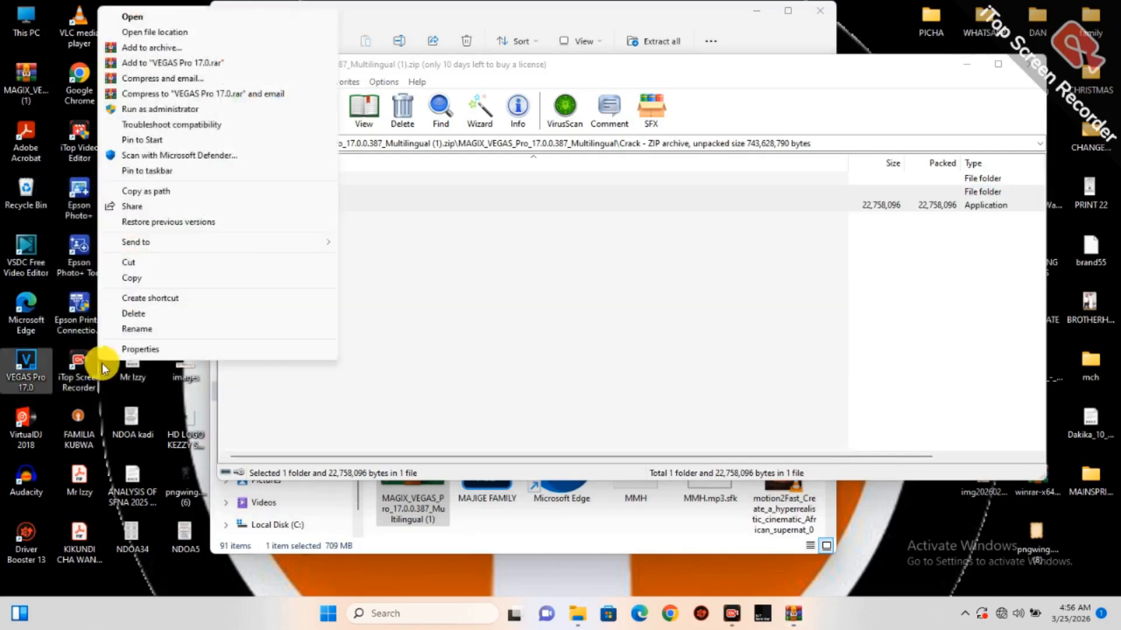
click(134, 350)
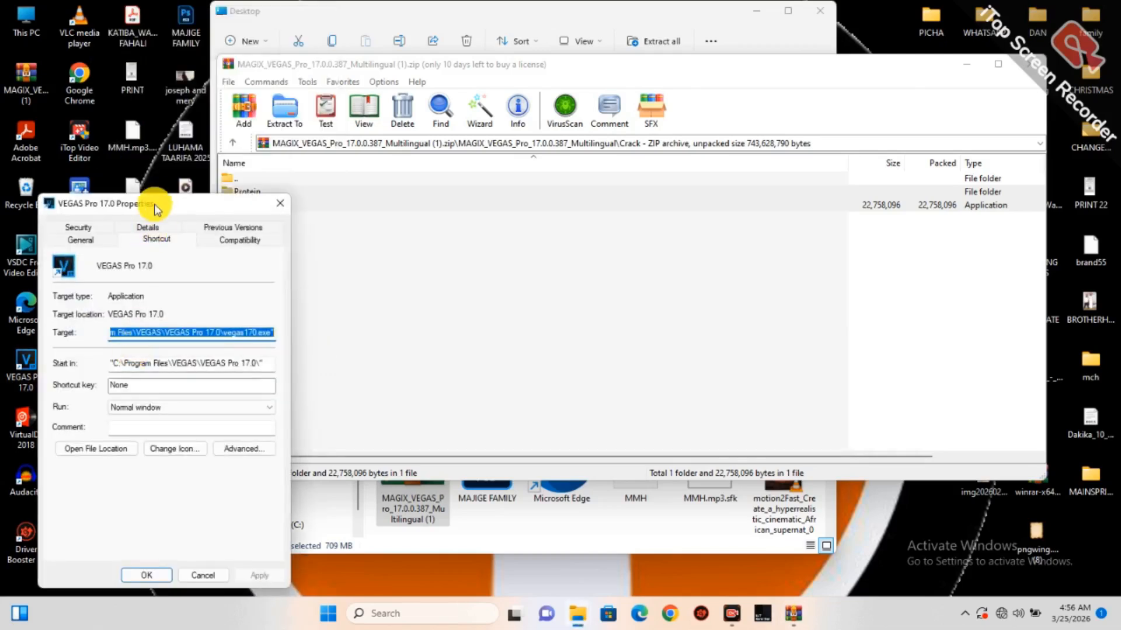
drag(156, 209, 154, 126)
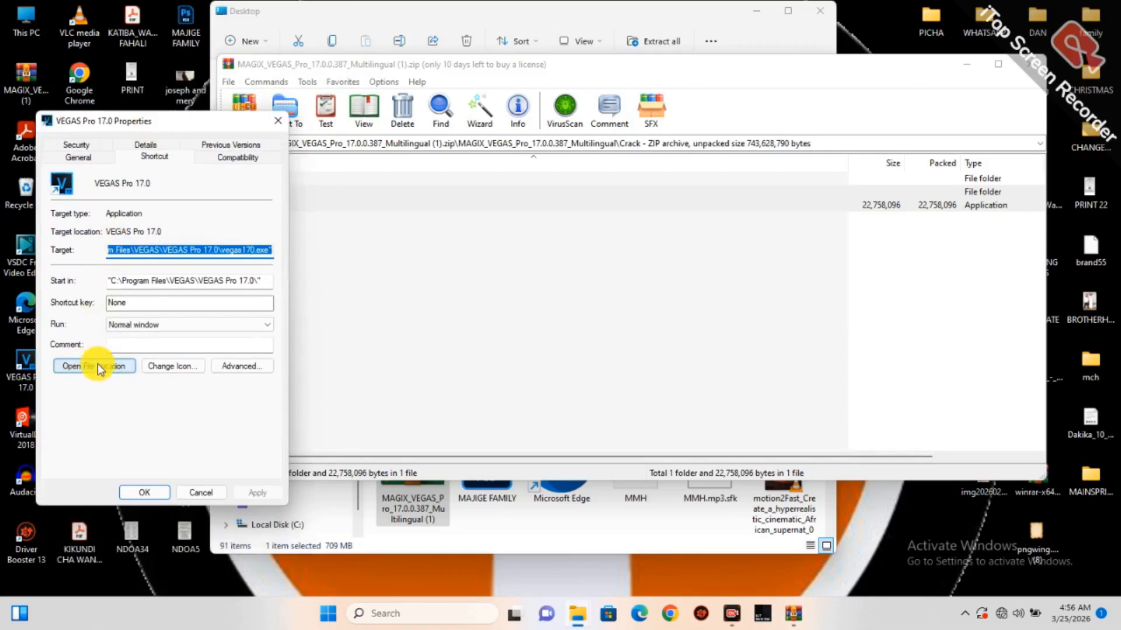
click(80, 367)
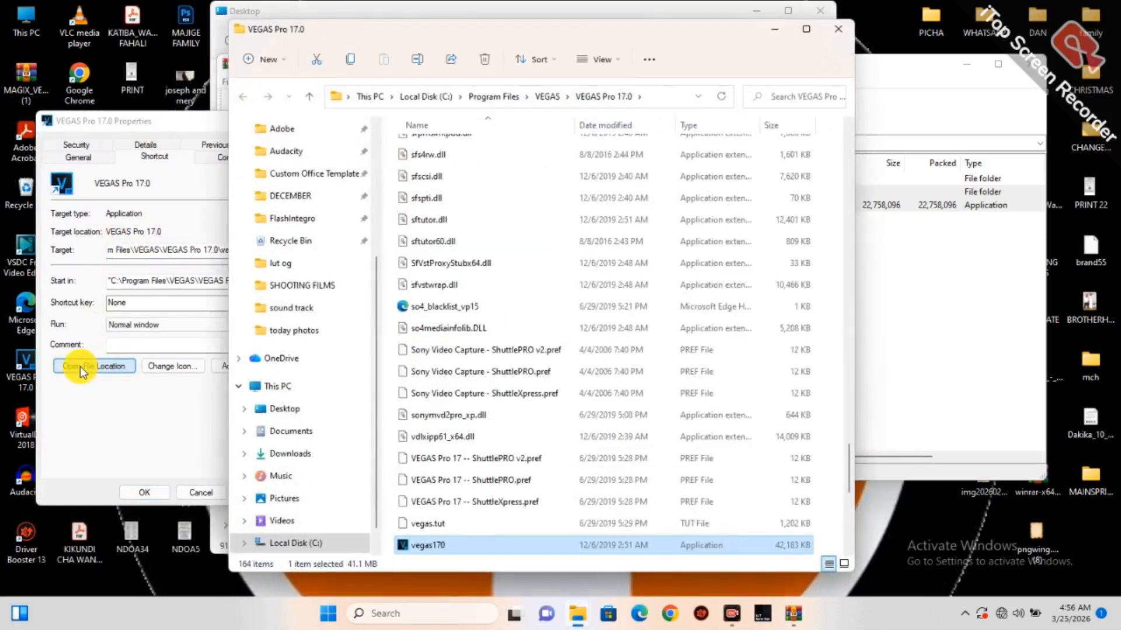
- Narrow the VEGAS Pro 17.0 folder window and arrange it side by side with the archive window
drag(549, 33, 420, 30)
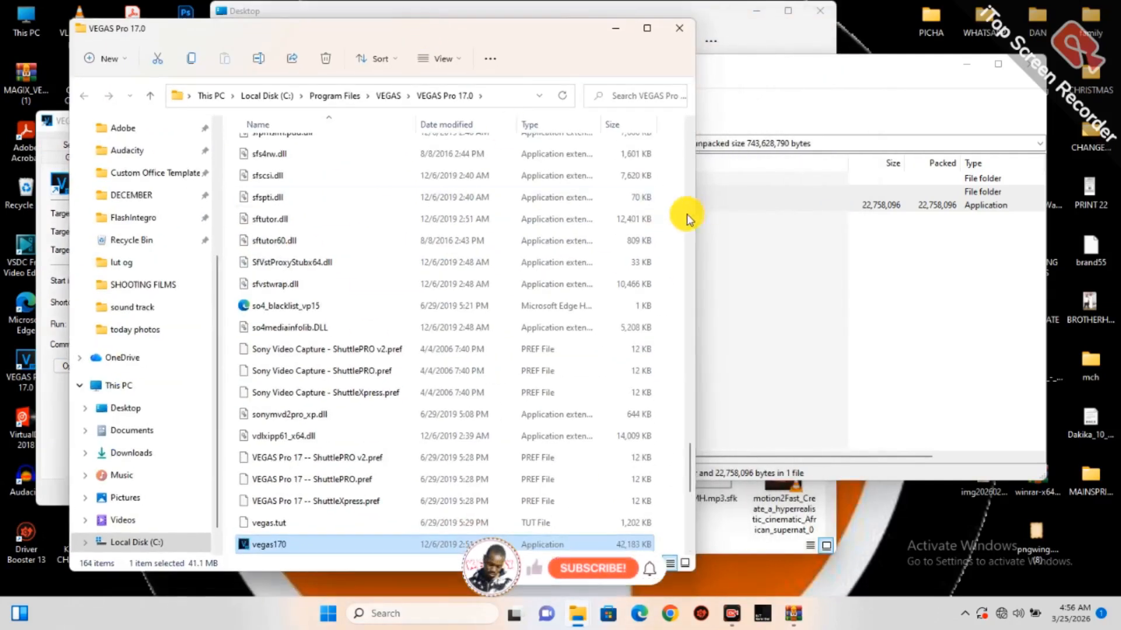
drag(694, 215, 474, 245)
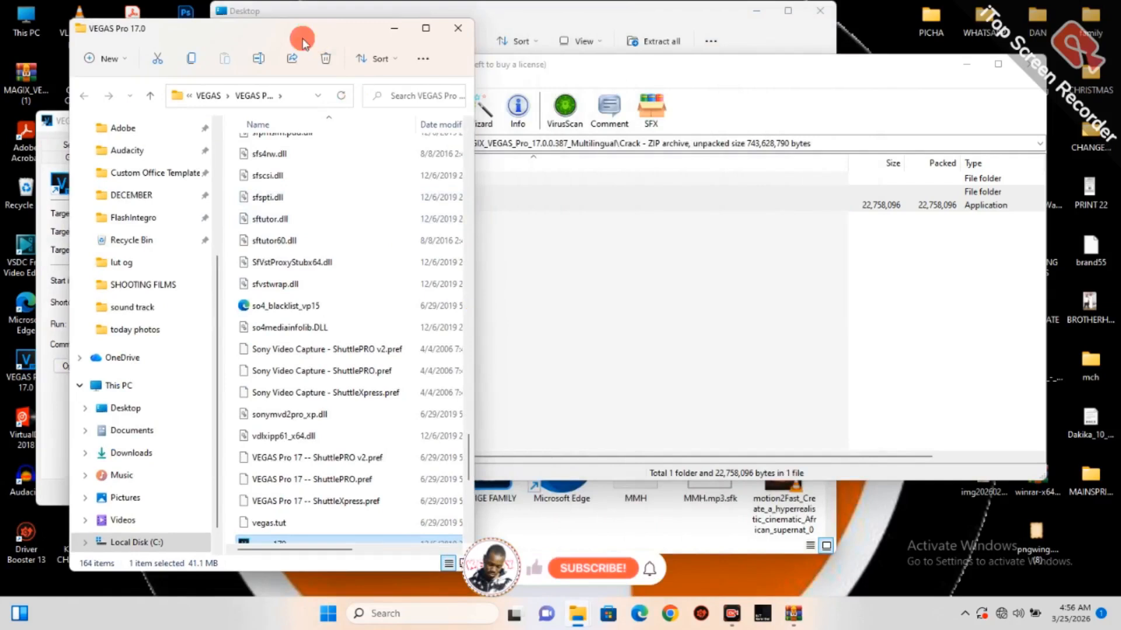
drag(303, 44, 285, 47)
drag(701, 65, 841, 65)
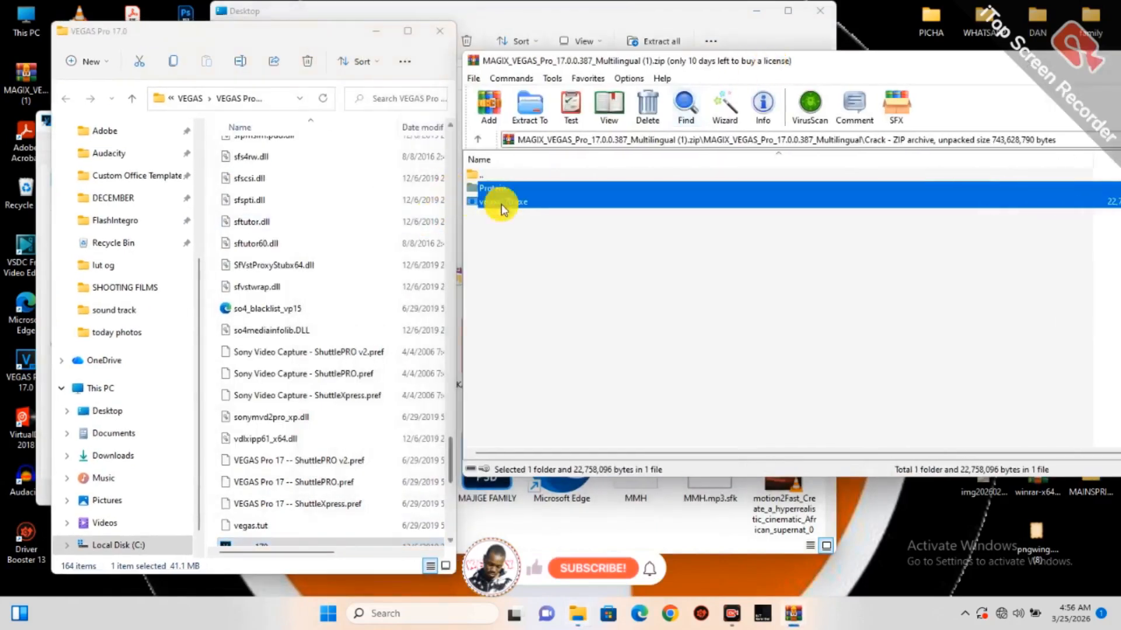
- Transfer Protein and vegas170.exe from the archive to the VEGAS Pro 17.0 folder, replacing existing files and granting administrator permission for all items
drag(502, 236, 212, 215)
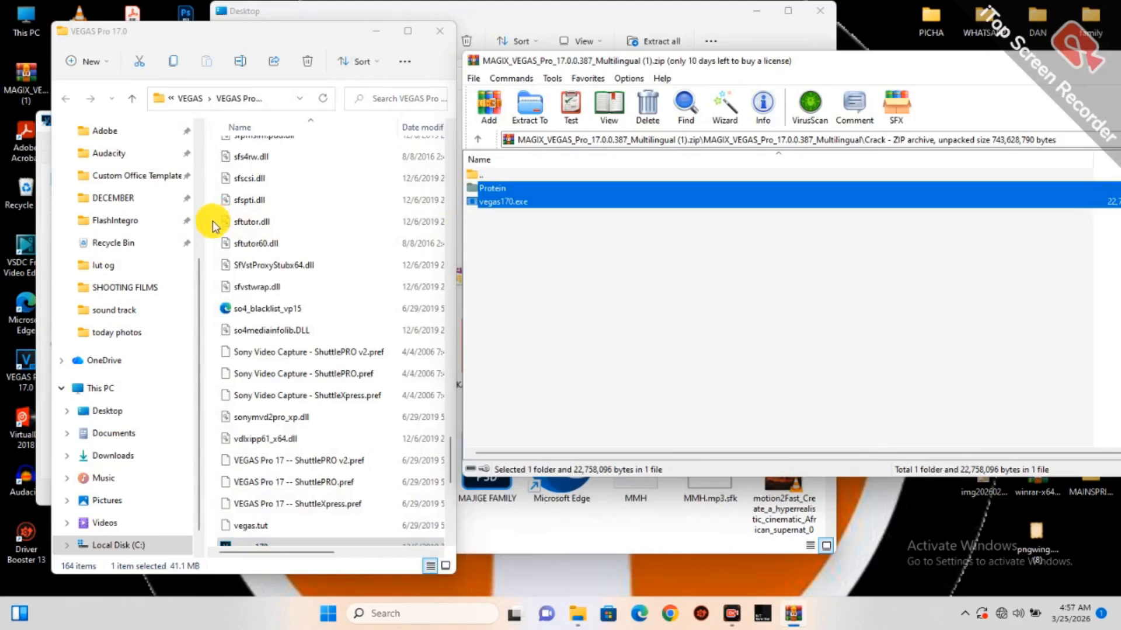
drag(212, 215, 213, 220)
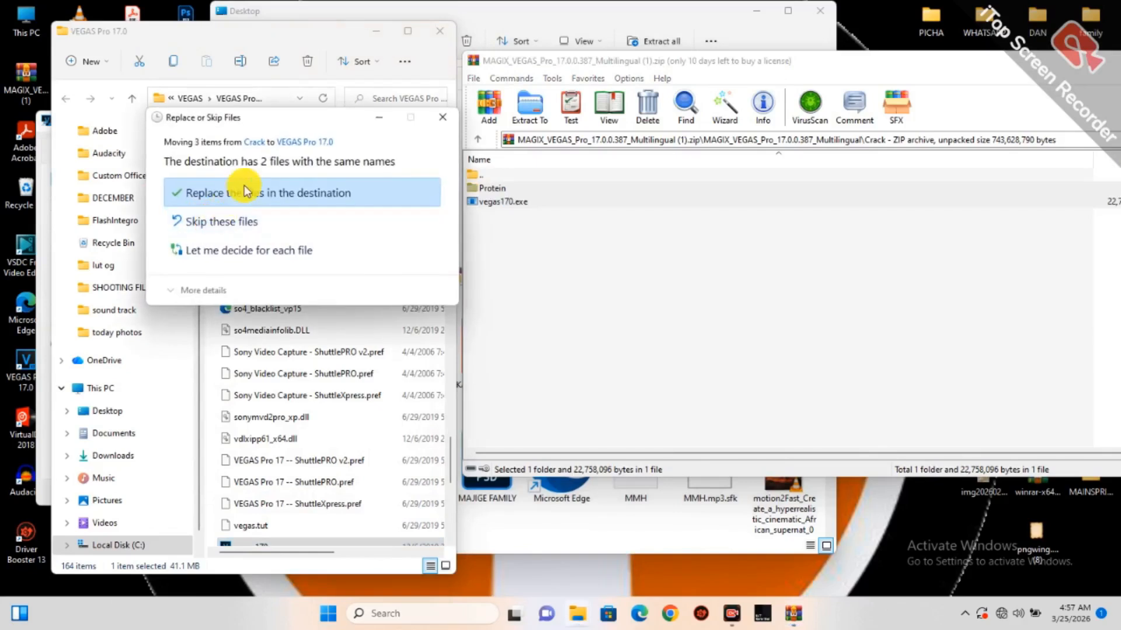
click(287, 192)
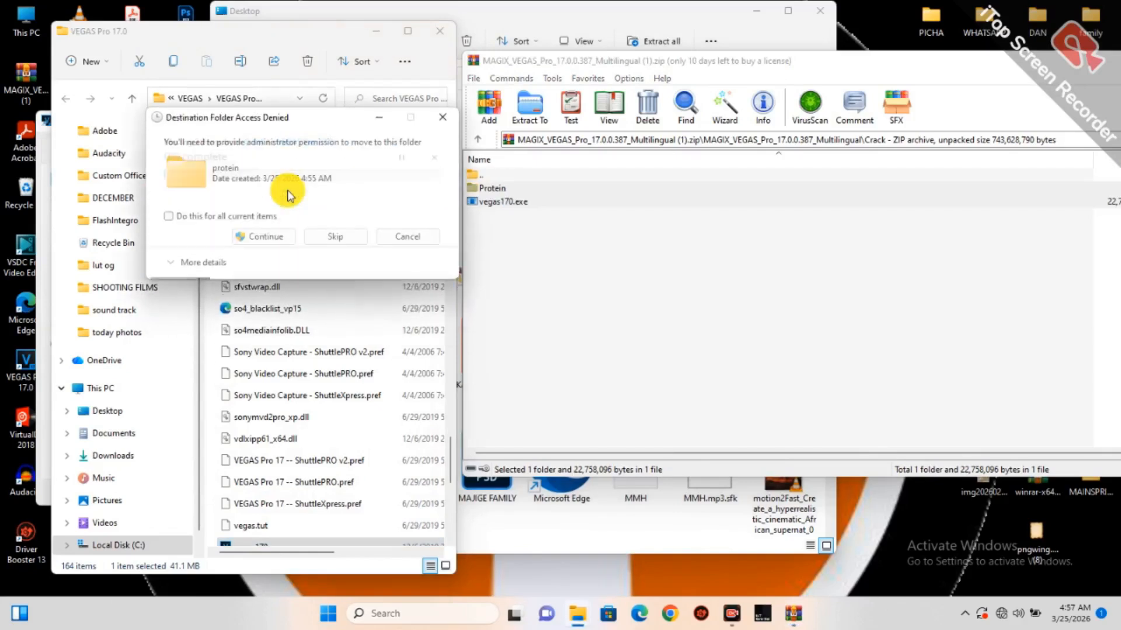
click(169, 217)
click(258, 237)
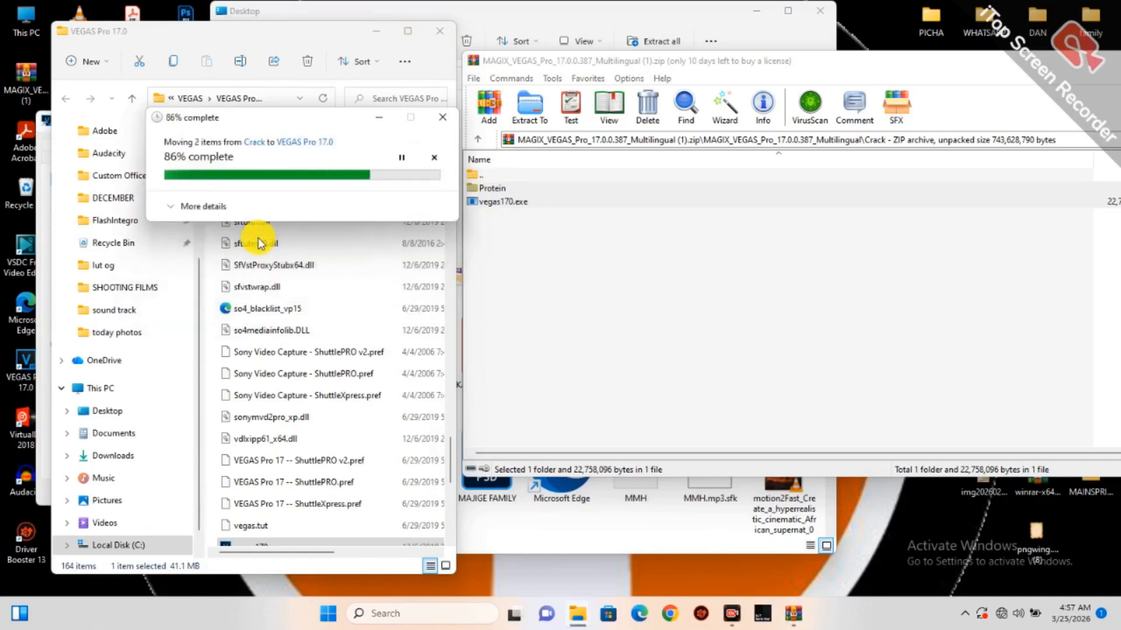
- Close the VEGAS Pro 17.0 installation folder and the archive window
click(439, 32)
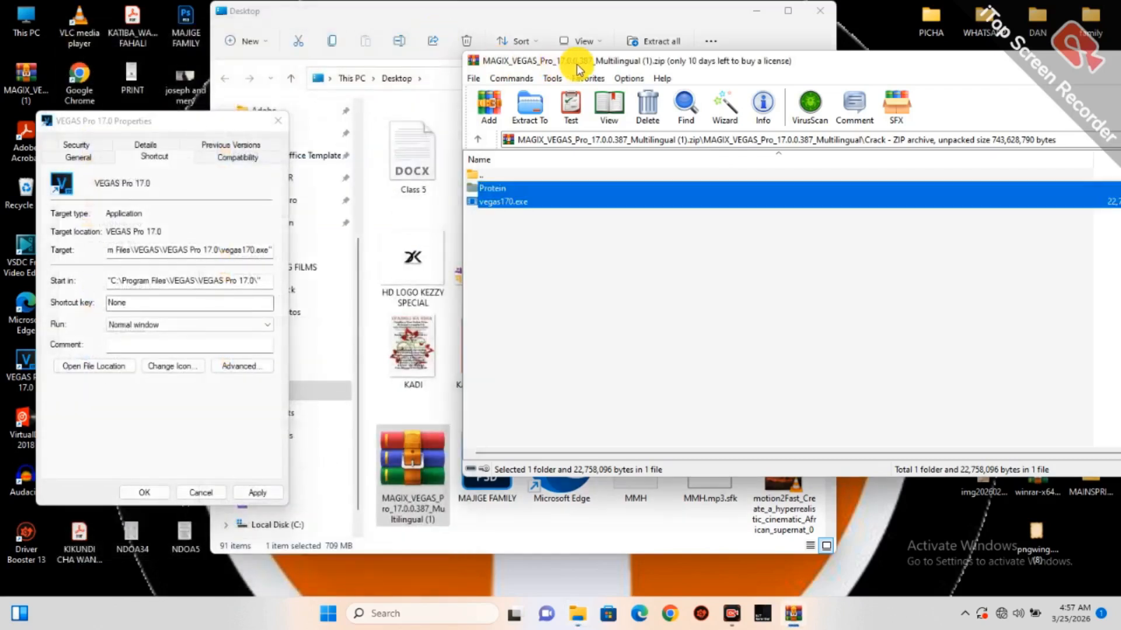
drag(569, 59, 304, 82)
click(1015, 80)
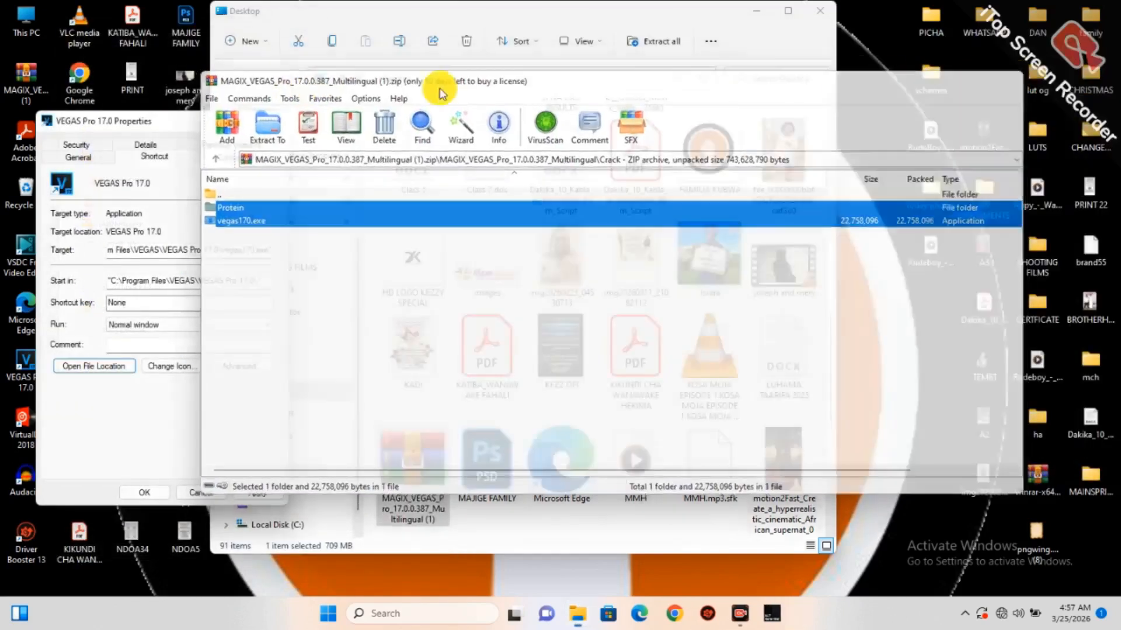
- Apply the VEGAS Pro 17.0 shortcut properties with administrator permission and close the dialog
drag(209, 126, 212, 88)
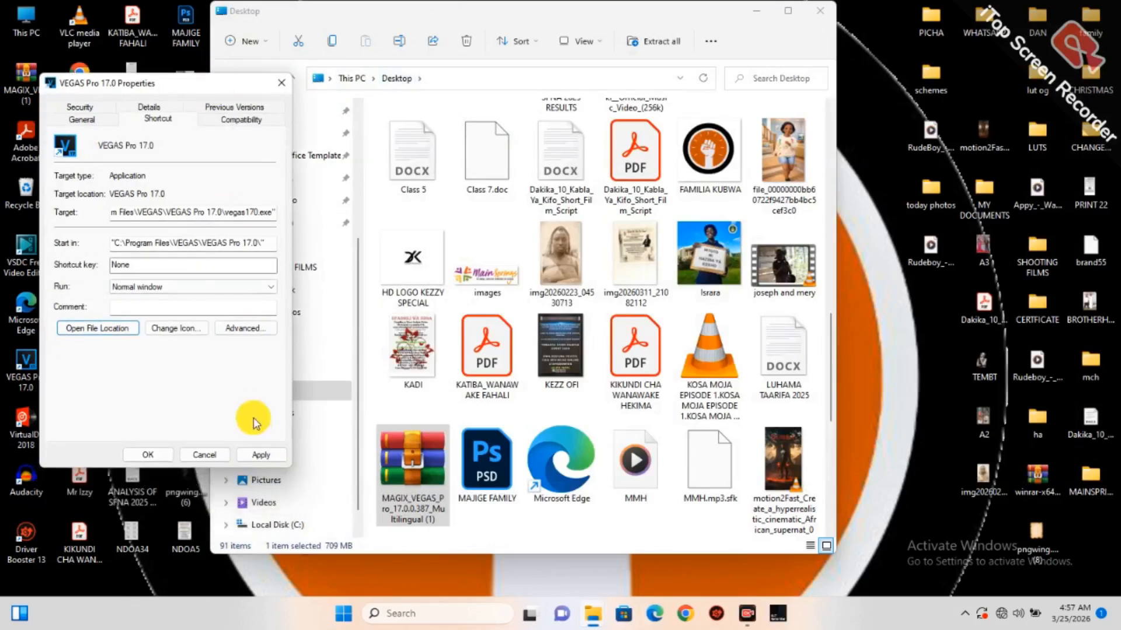
click(263, 456)
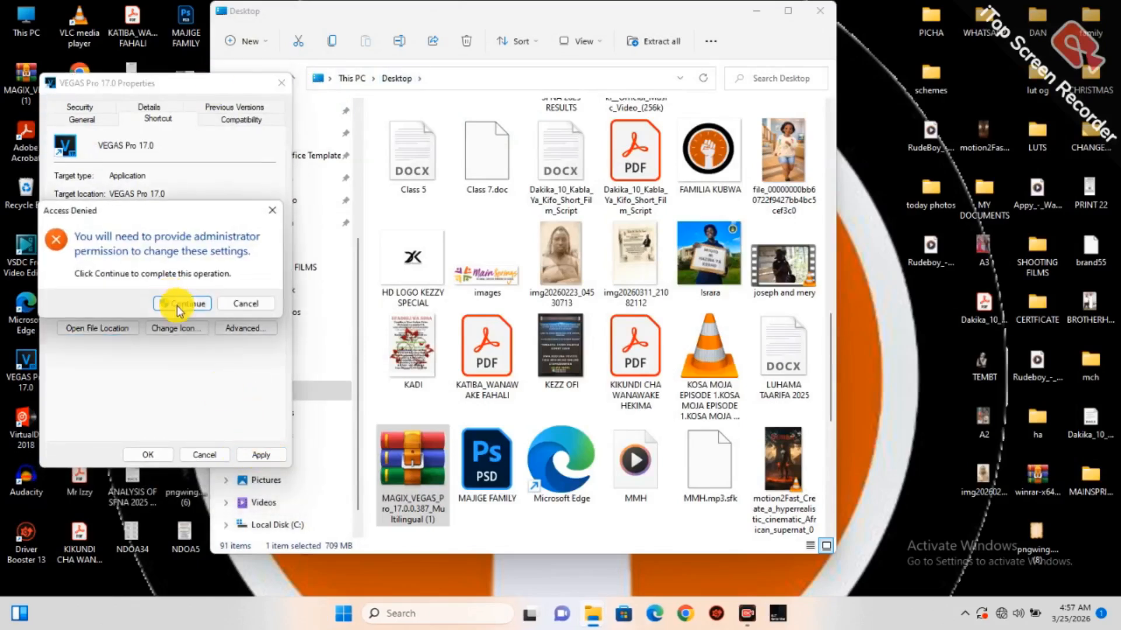
click(184, 305)
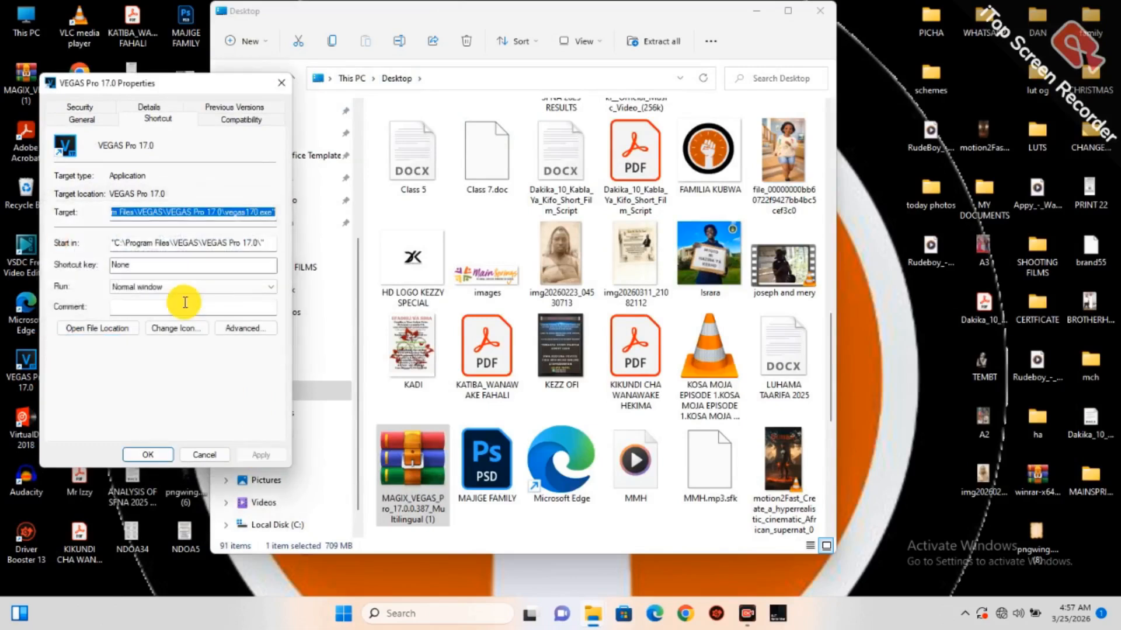
click(131, 455)
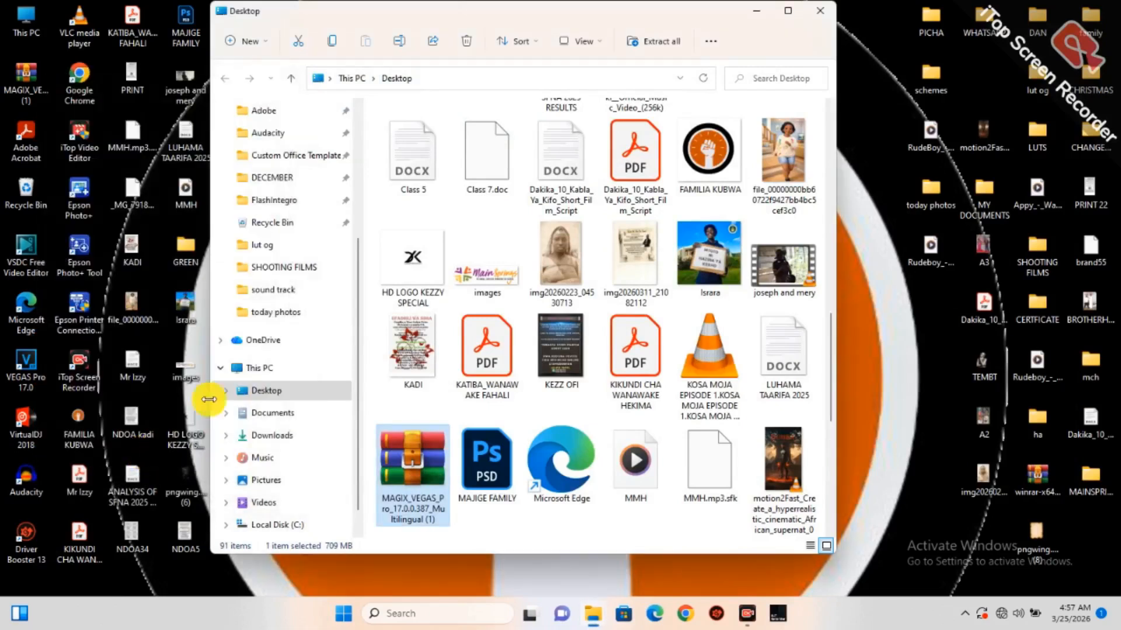
- Close the Desktop folder window and refresh the desktop
click(820, 10)
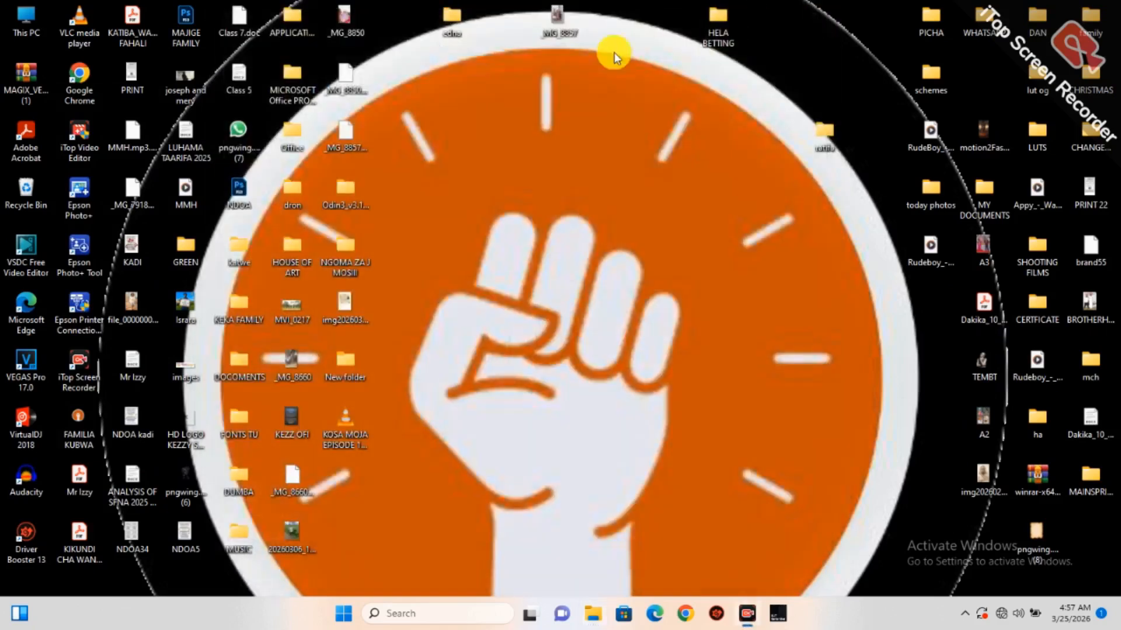
right_click(463, 86)
click(488, 146)
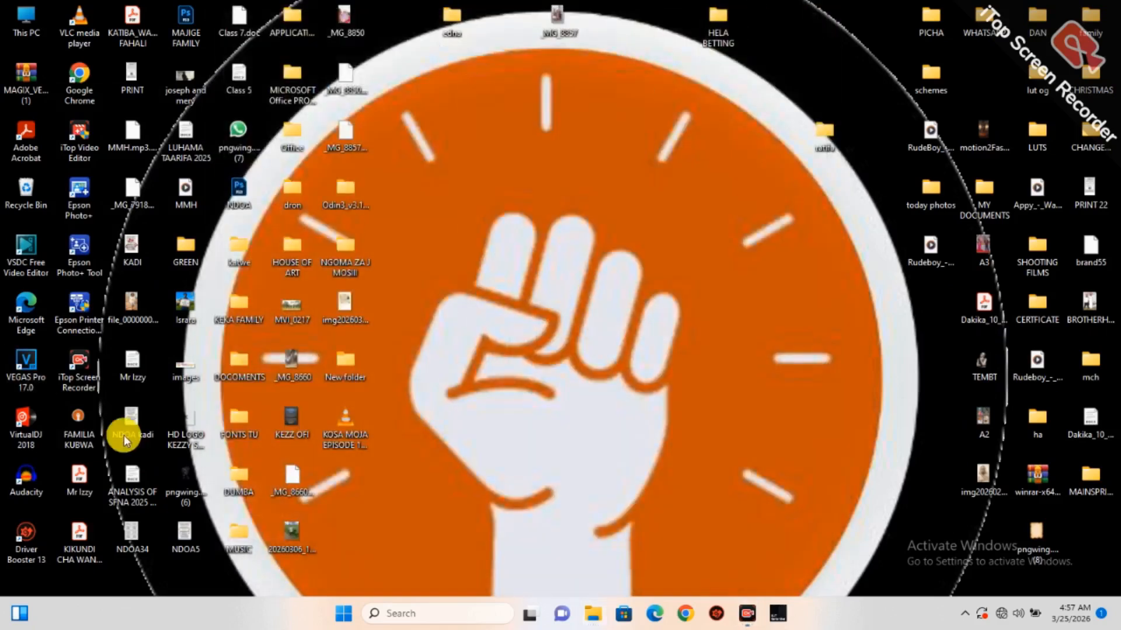
- Launch VEGAS Pro 17.0 from its desktop shortcut
click(36, 384)
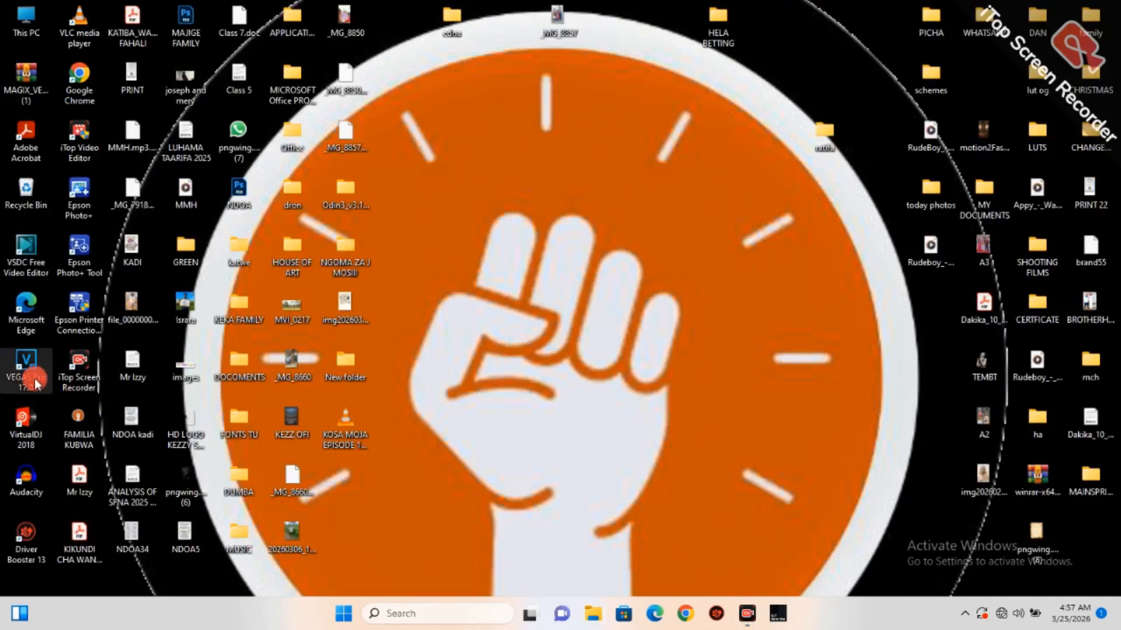
double_click(37, 383)
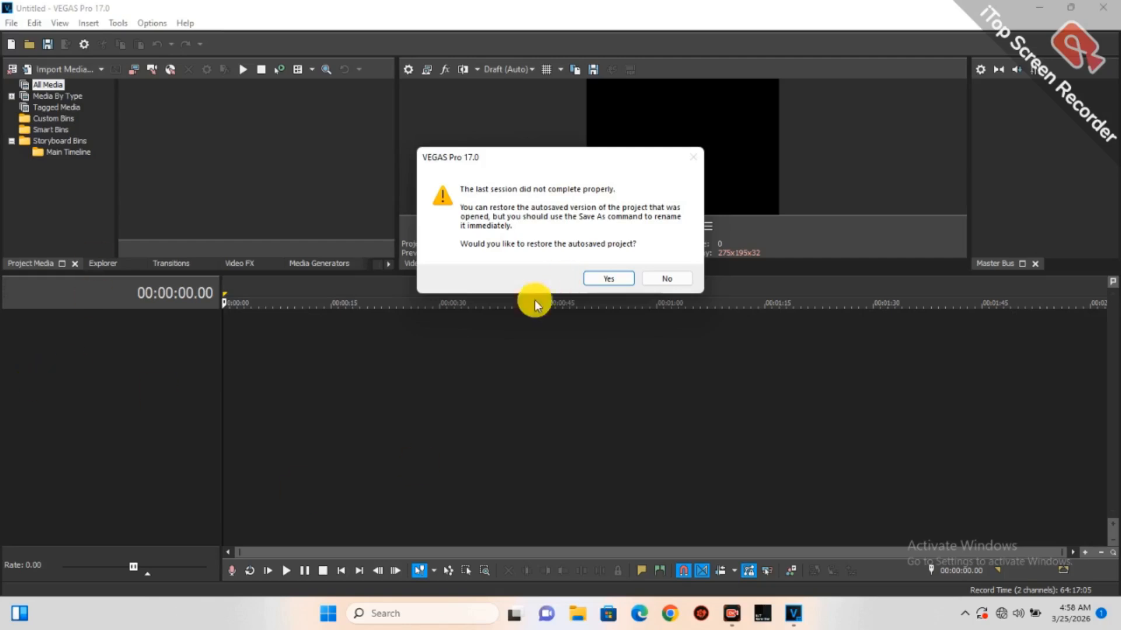
- Restore the autosaved project from the session that did not complete properly
click(611, 278)
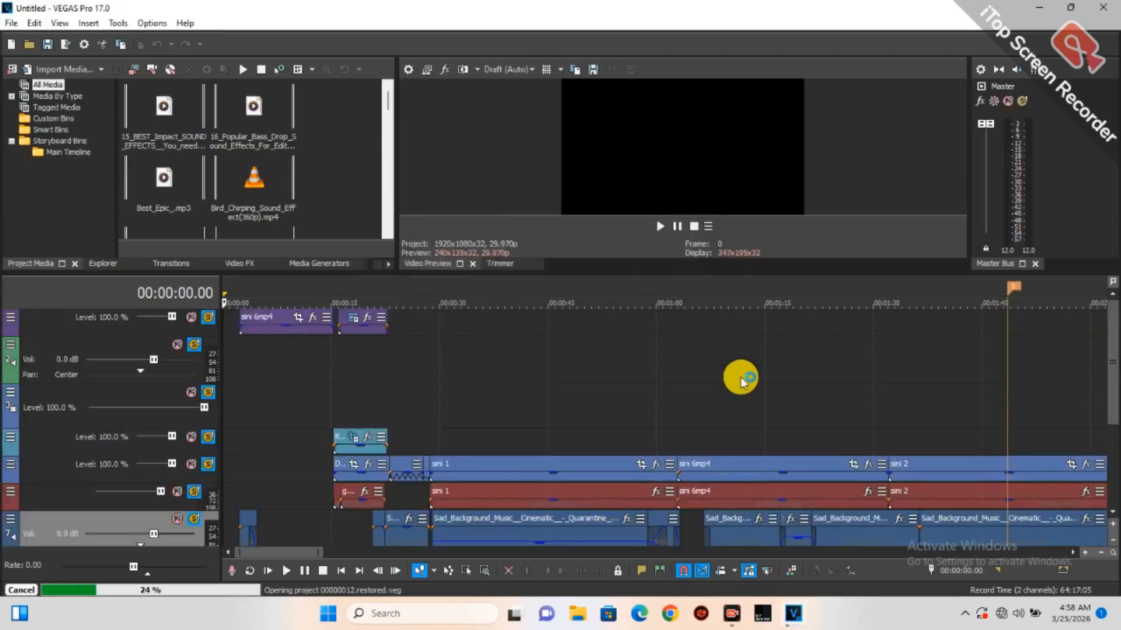
scroll(695, 351, down, 5)
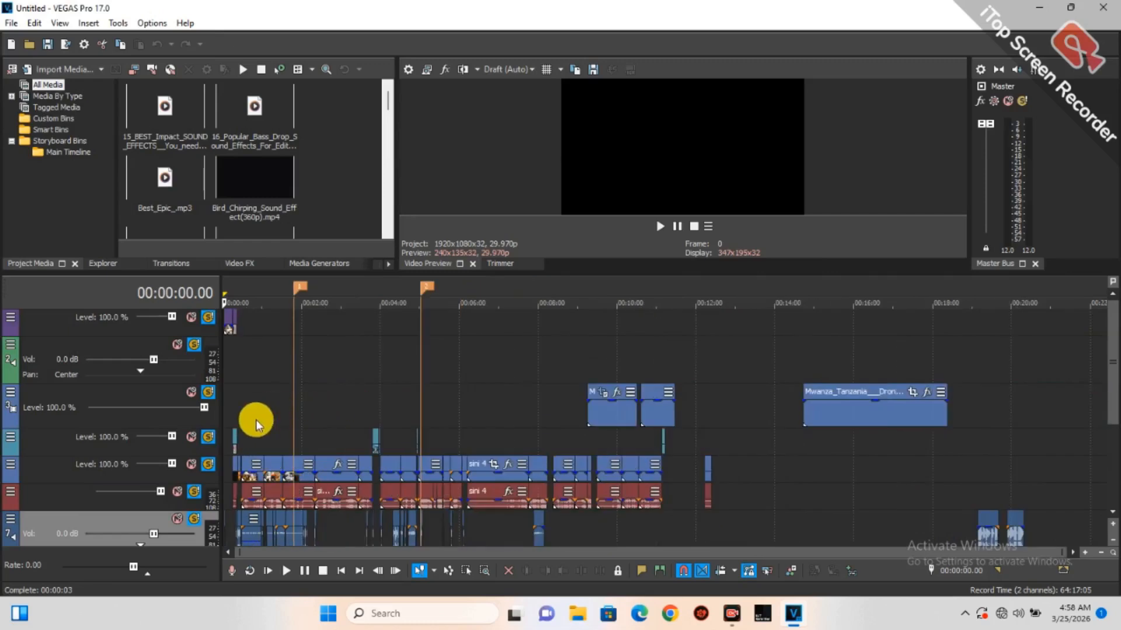
scroll(255, 419, up, 6)
- Preview frames at several points along the restored project's timeline and examine its tracks down to the lowest audio track
click(363, 376)
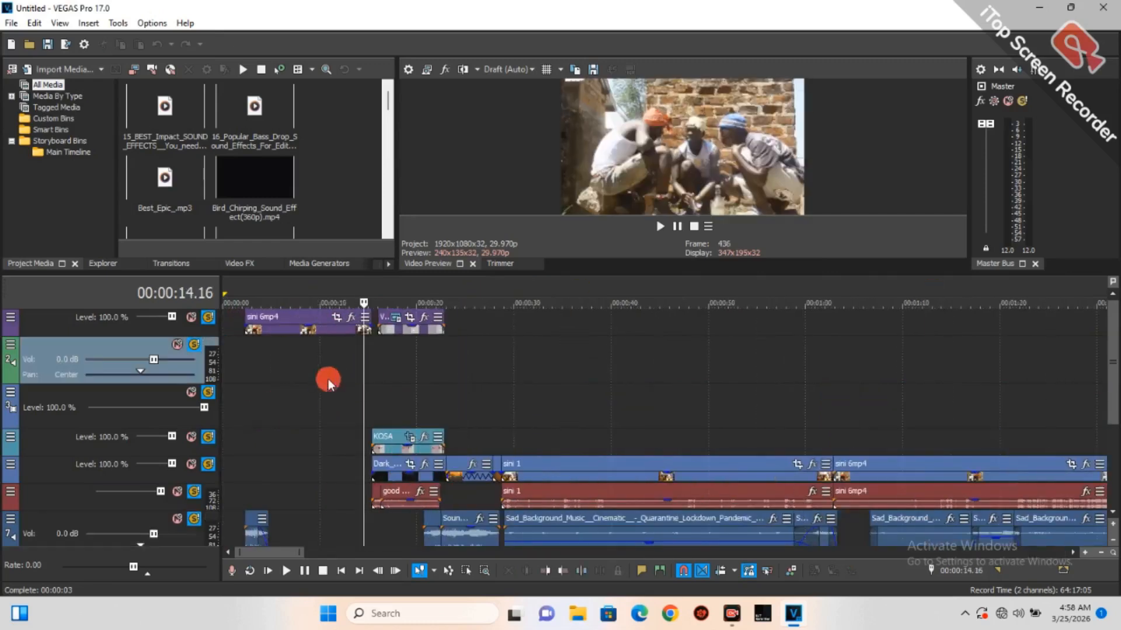
click(563, 373)
click(703, 385)
scroll(716, 383, down, 3)
click(716, 384)
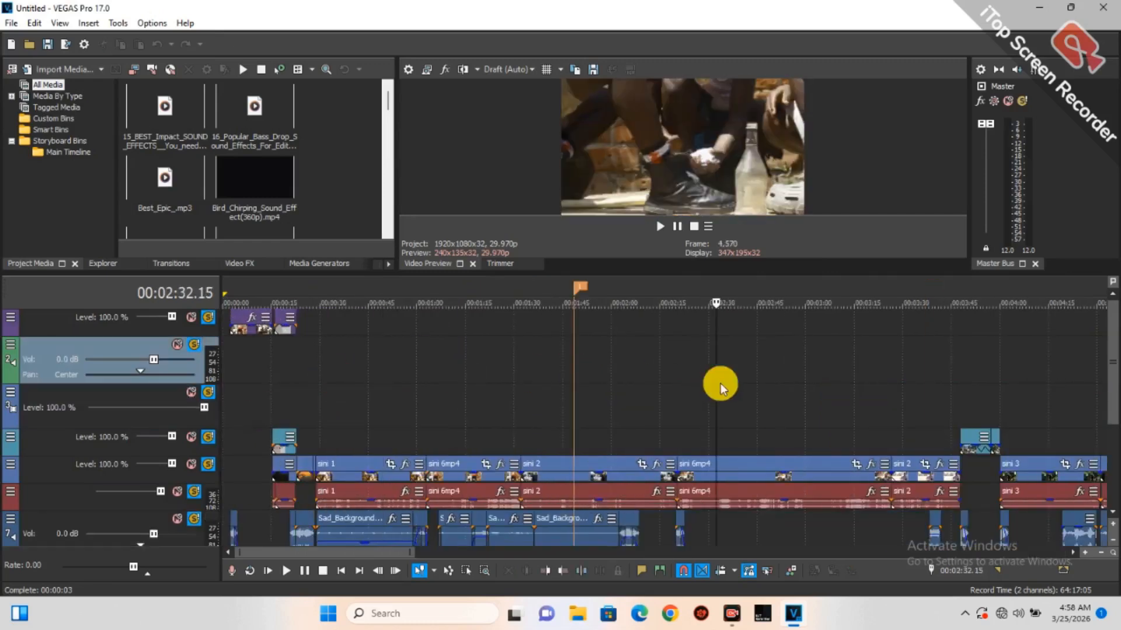
scroll(825, 388, down, 3)
click(572, 396)
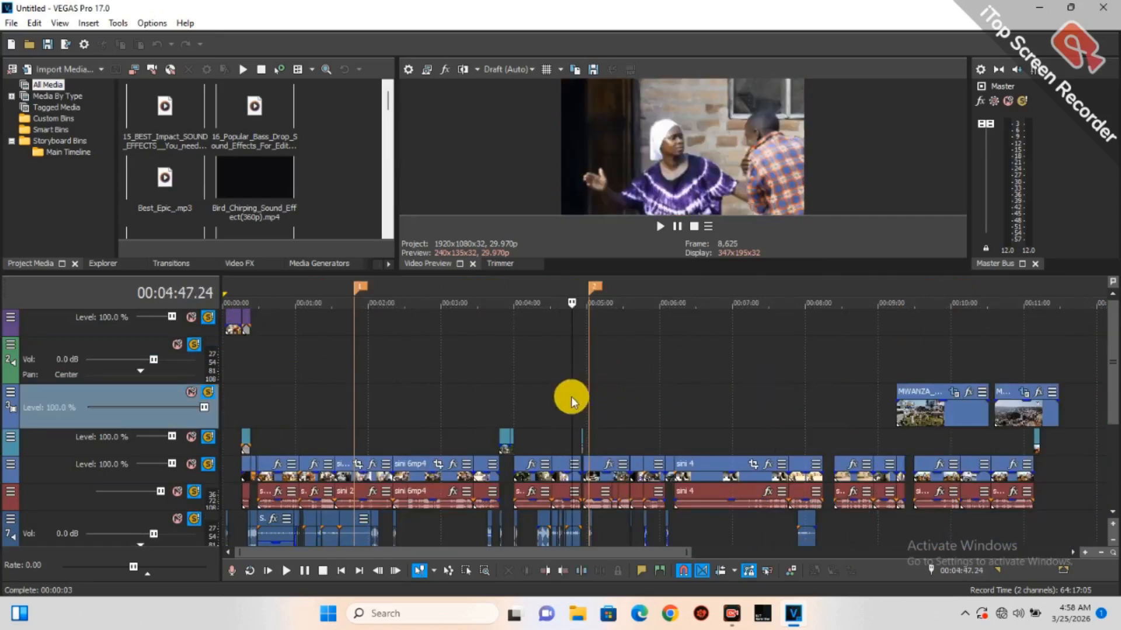
click(643, 392)
click(664, 394)
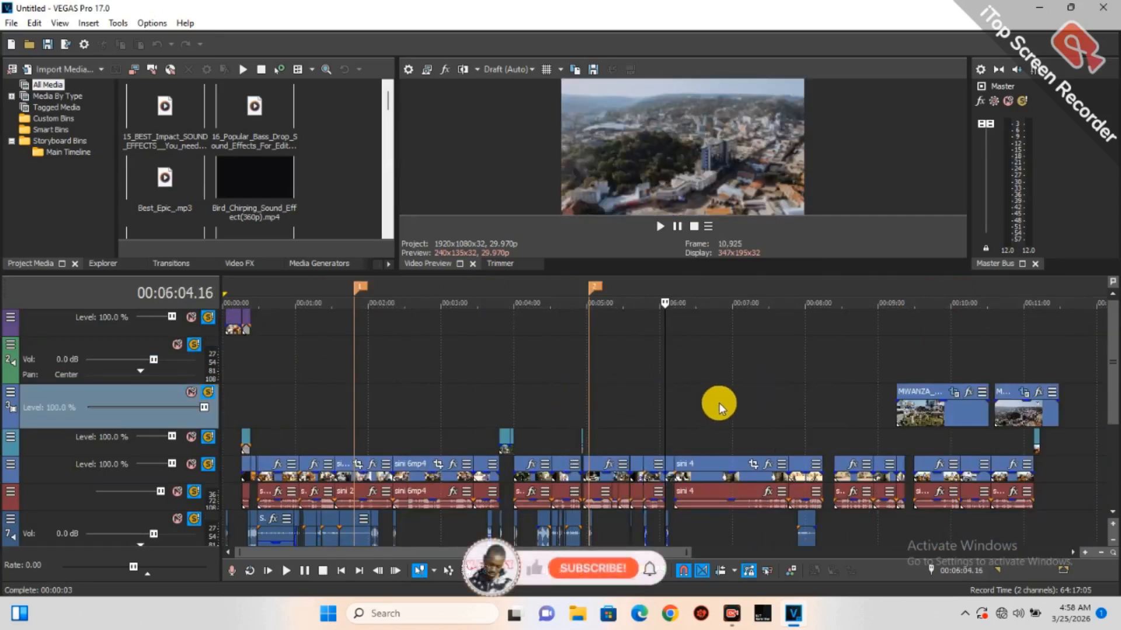
click(722, 403)
click(826, 408)
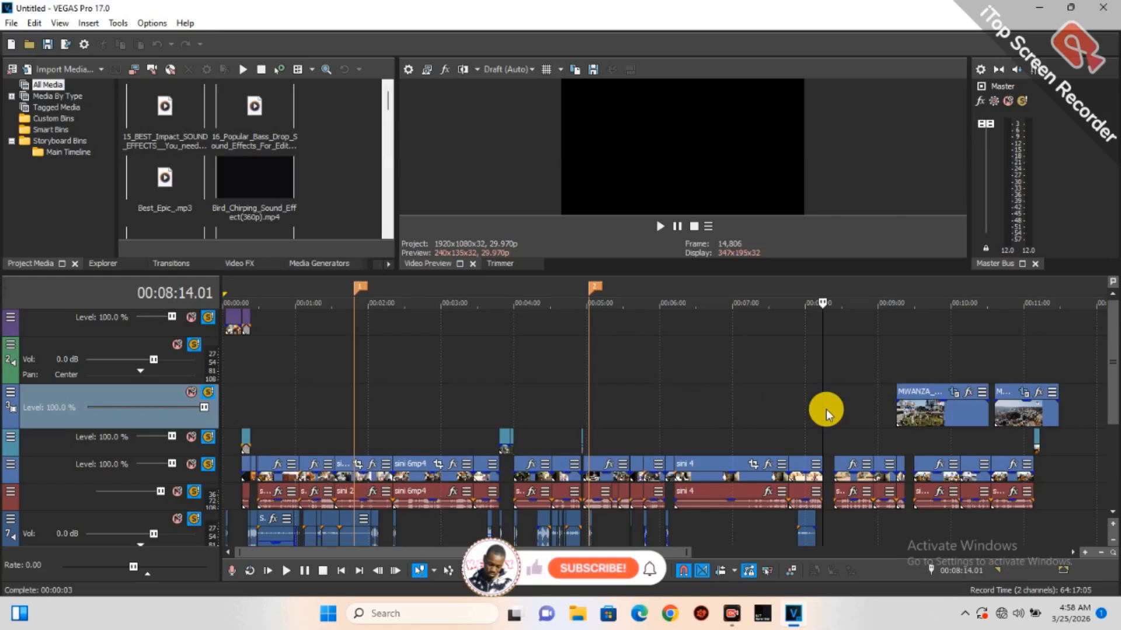
scroll(825, 408, up, 4)
scroll(815, 411, down, 6)
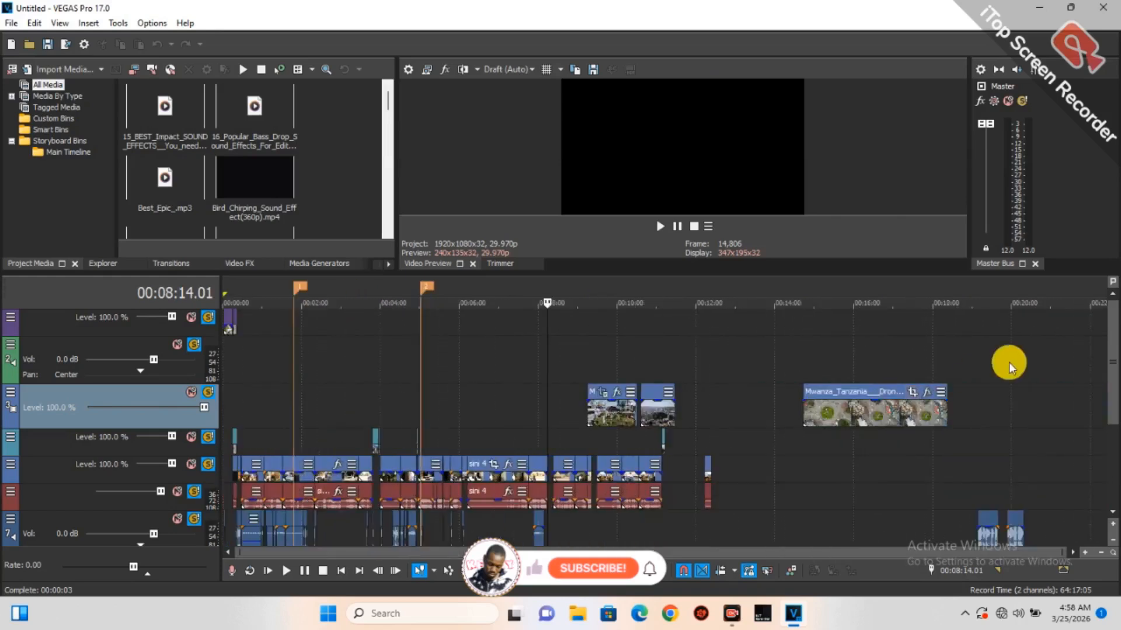
drag(1109, 387, 1116, 446)
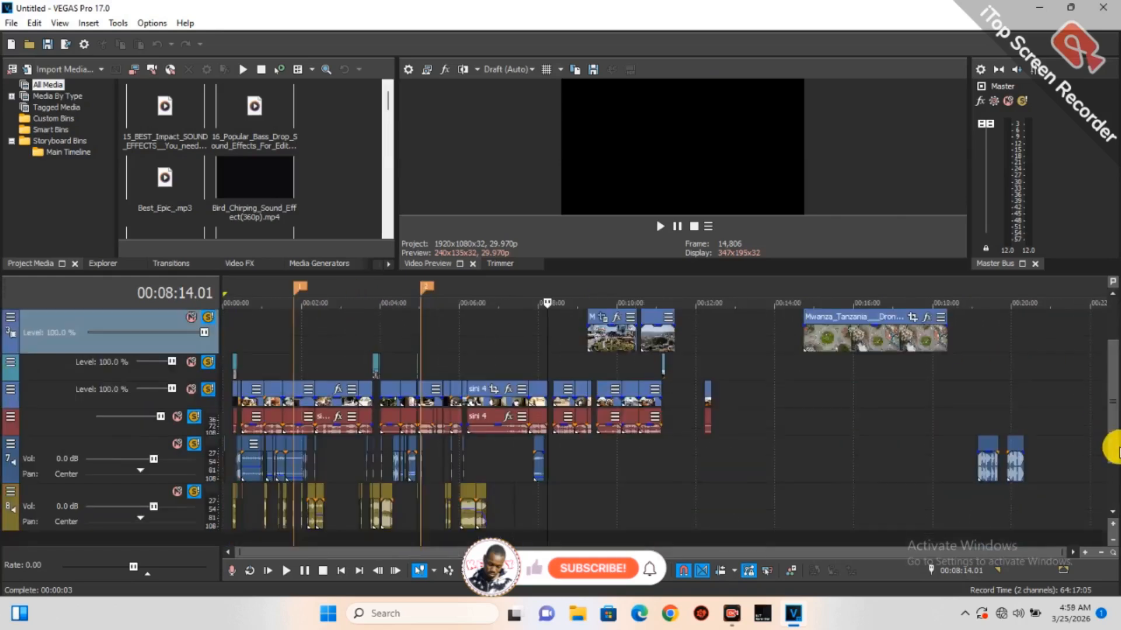
- Close VEGAS Pro 17.0
click(1095, 11)
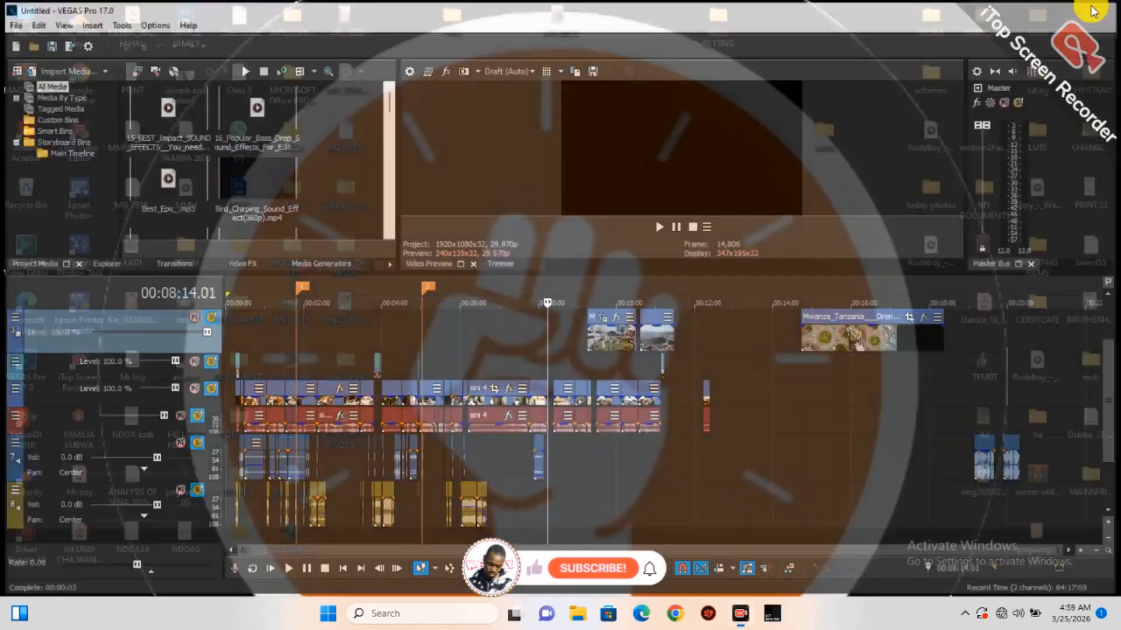